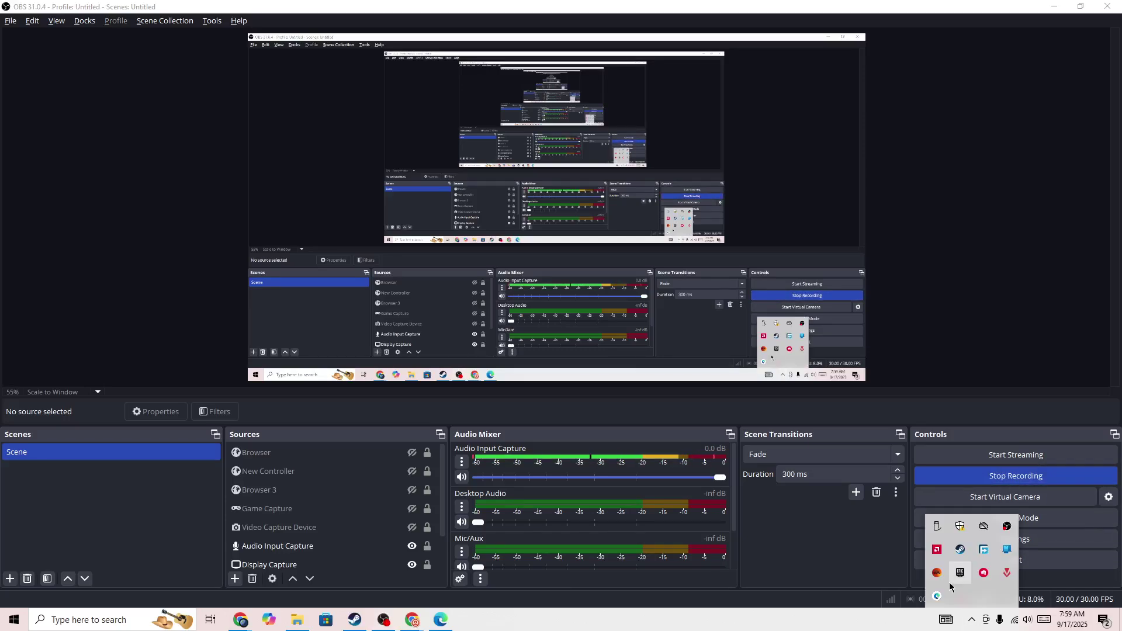
Restart the EA app from its tray icon and reopen the hidden tray icons
click(937, 573)
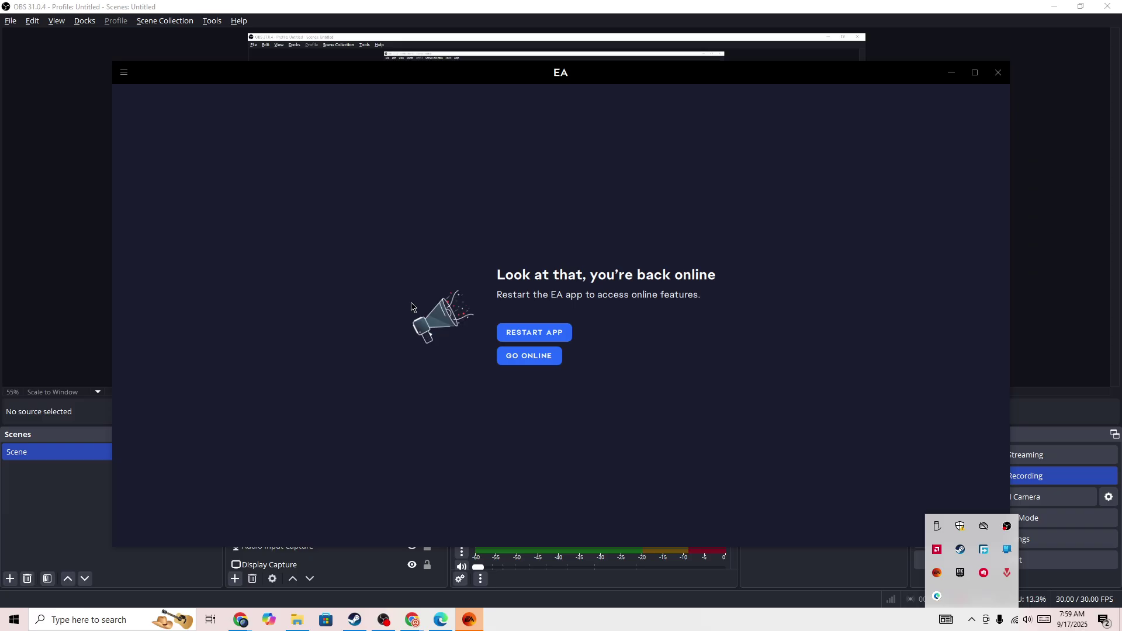
click(534, 333)
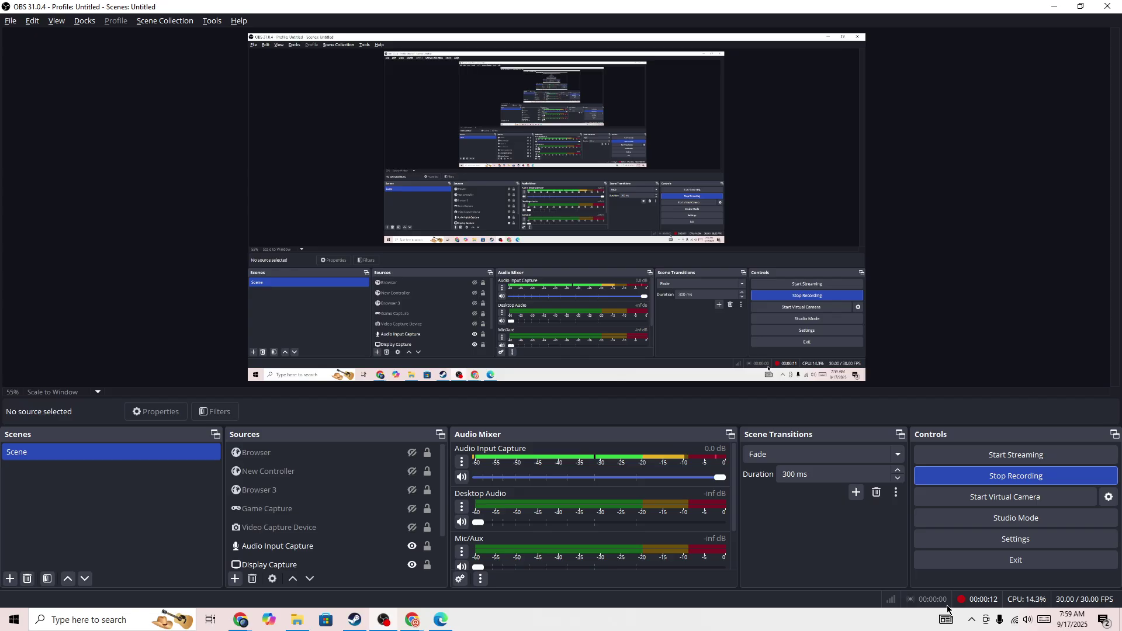
click(971, 620)
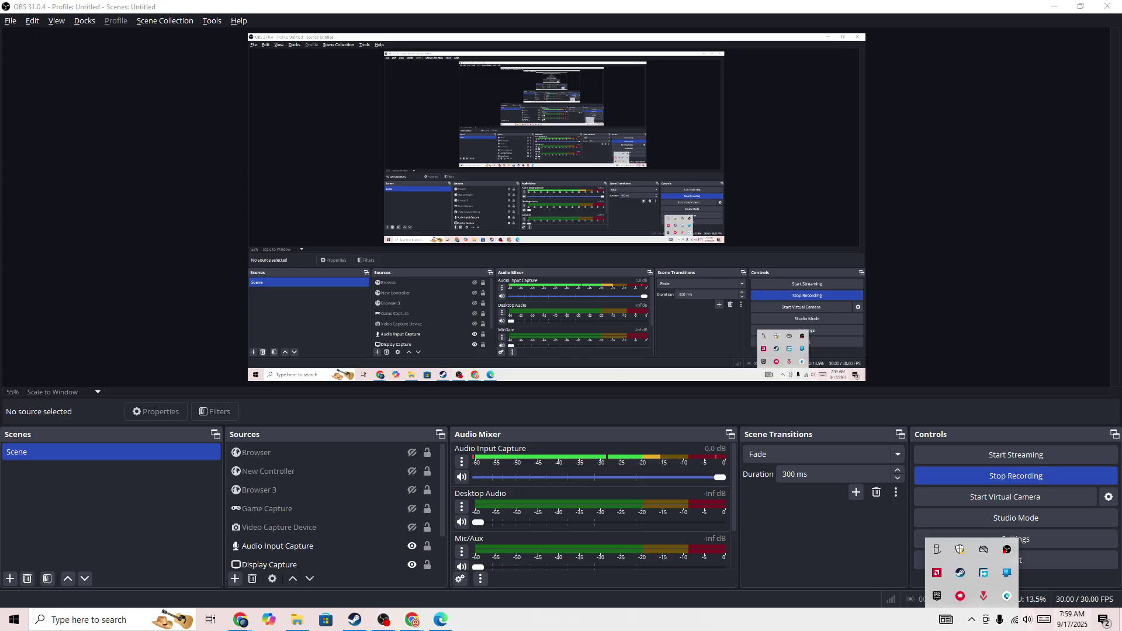
Show Steam's skate. library page and close the blank EA app window
click(354, 619)
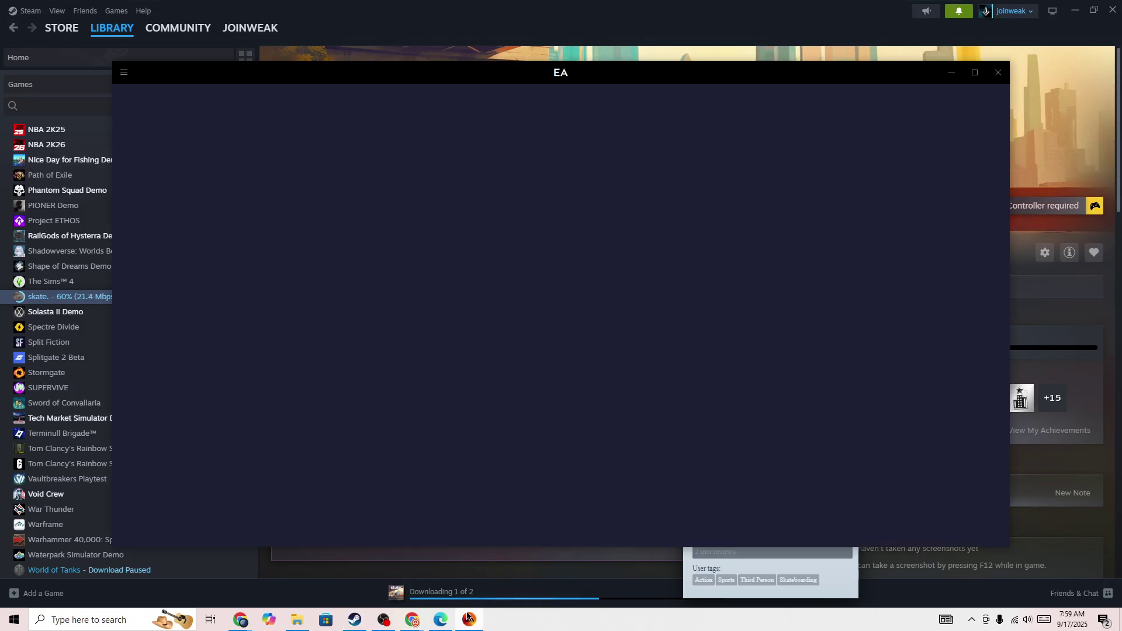
click(953, 72)
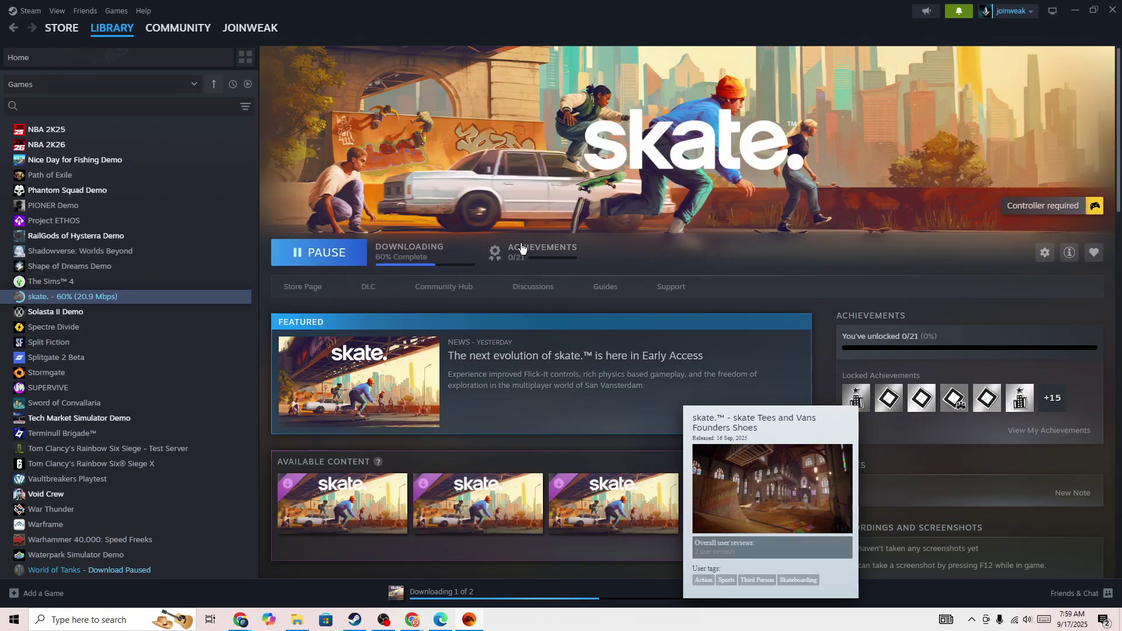
Open Microsoft Edge from Windows search's Recent list to view Downdetector's EA outage page
click(89, 620)
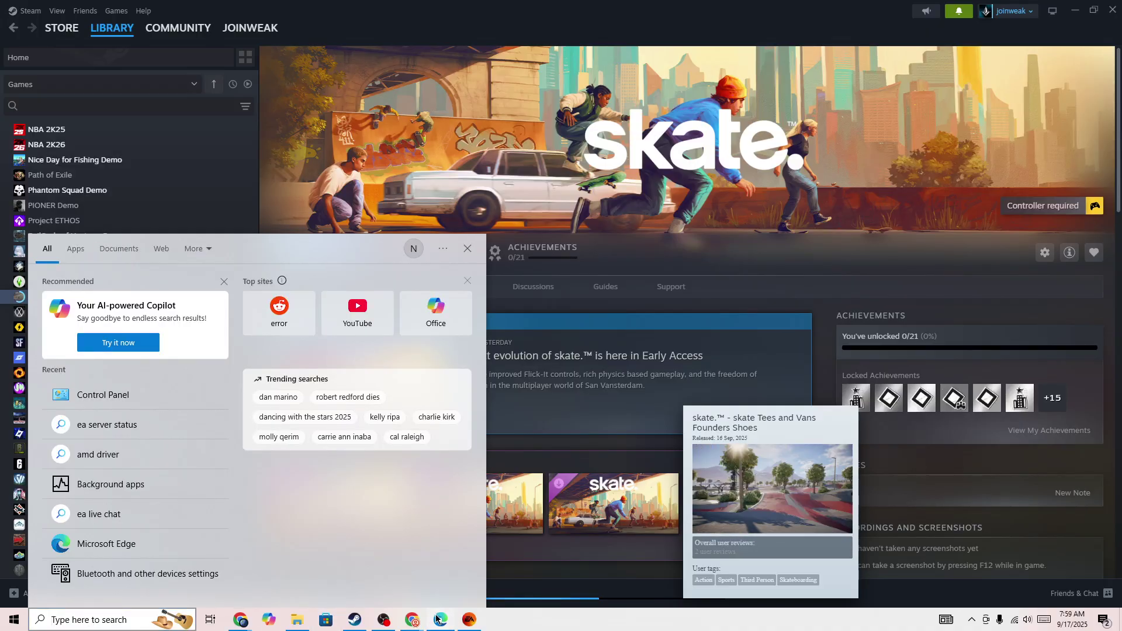
click(268, 619)
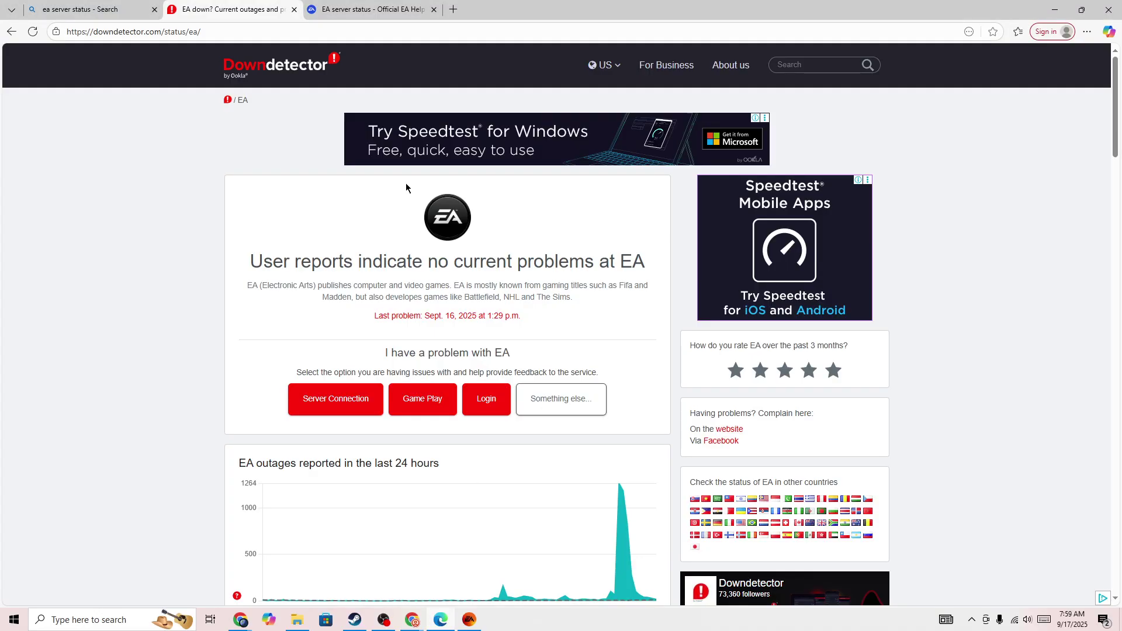
Confirm on EA's official server status page that skate. is online, then minimize Edge
click(368, 9)
scroll(241, 253, up, 10)
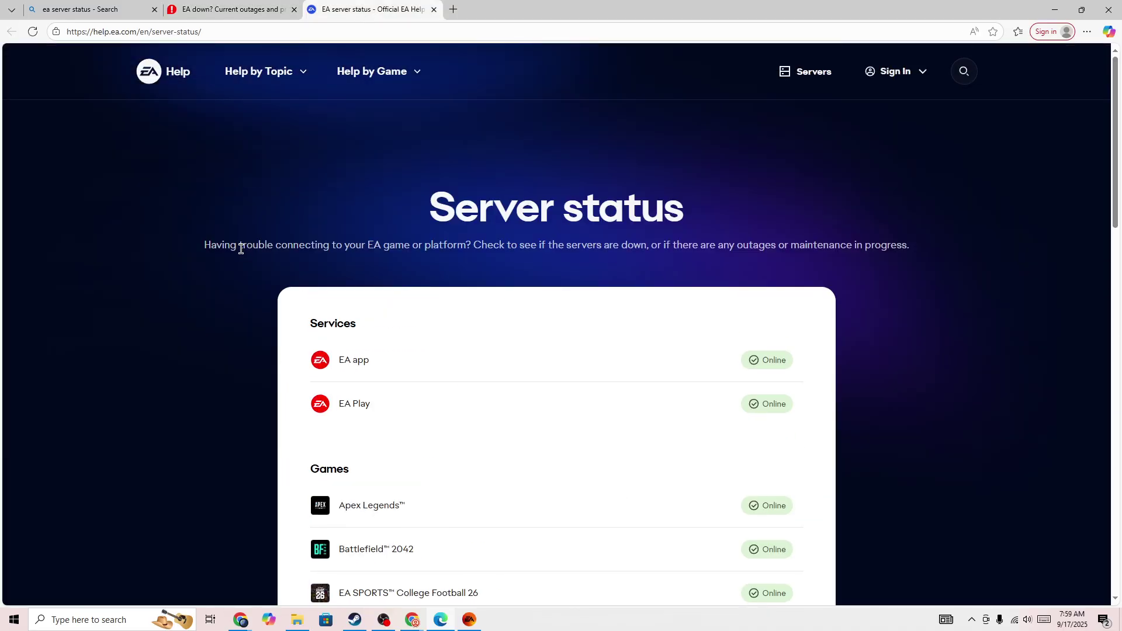
scroll(242, 248, down, 10)
scroll(242, 255, down, 6)
scroll(241, 255, down, 1)
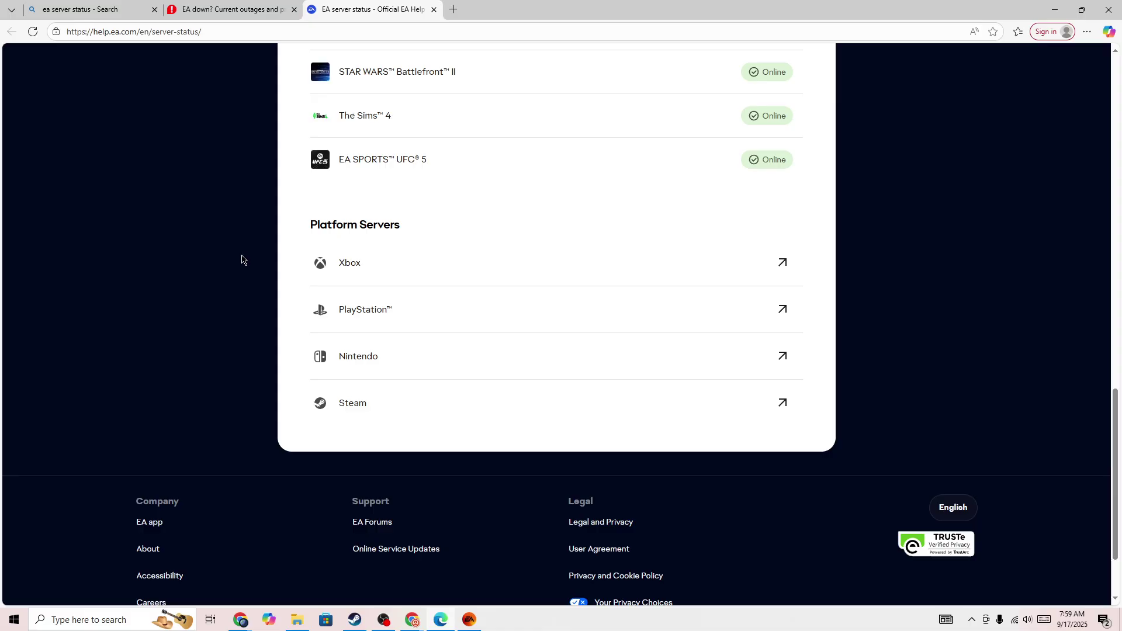
scroll(282, 267, up, 4)
scroll(280, 259, up, 1)
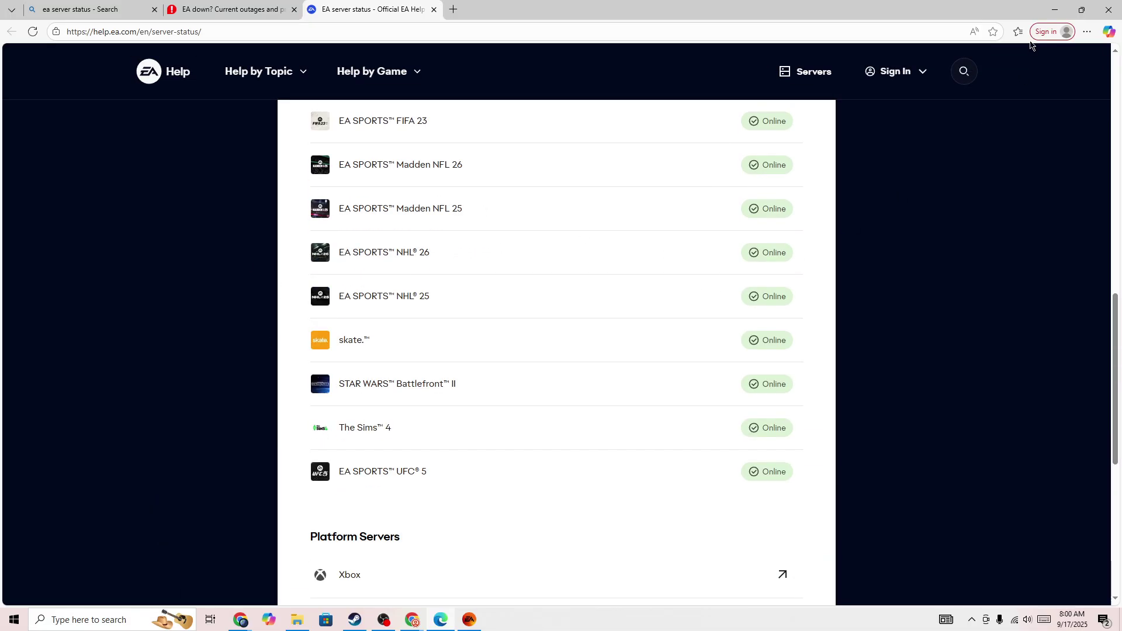
click(1046, 14)
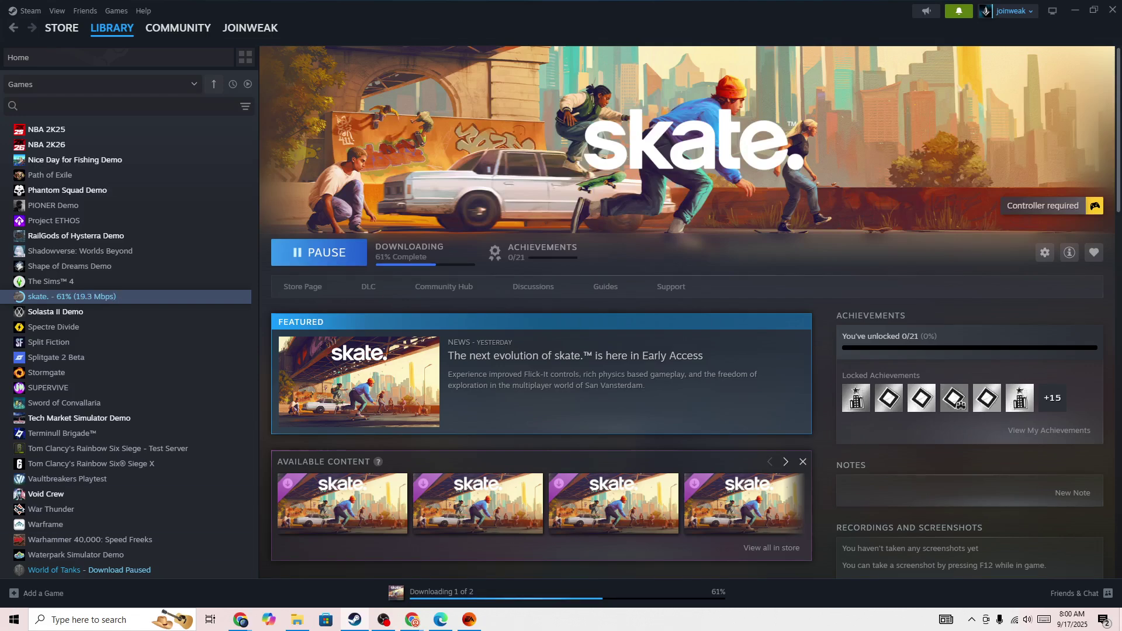
Minimize Steam and run the Steam desktop shortcut as administrator
click(354, 619)
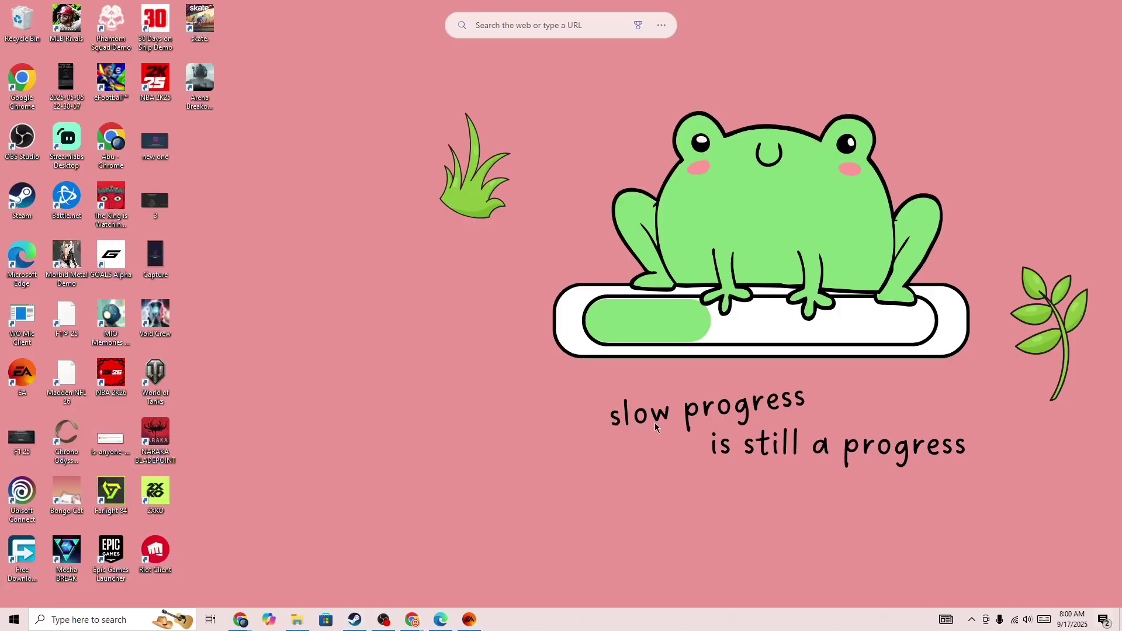
right_click(9, 195)
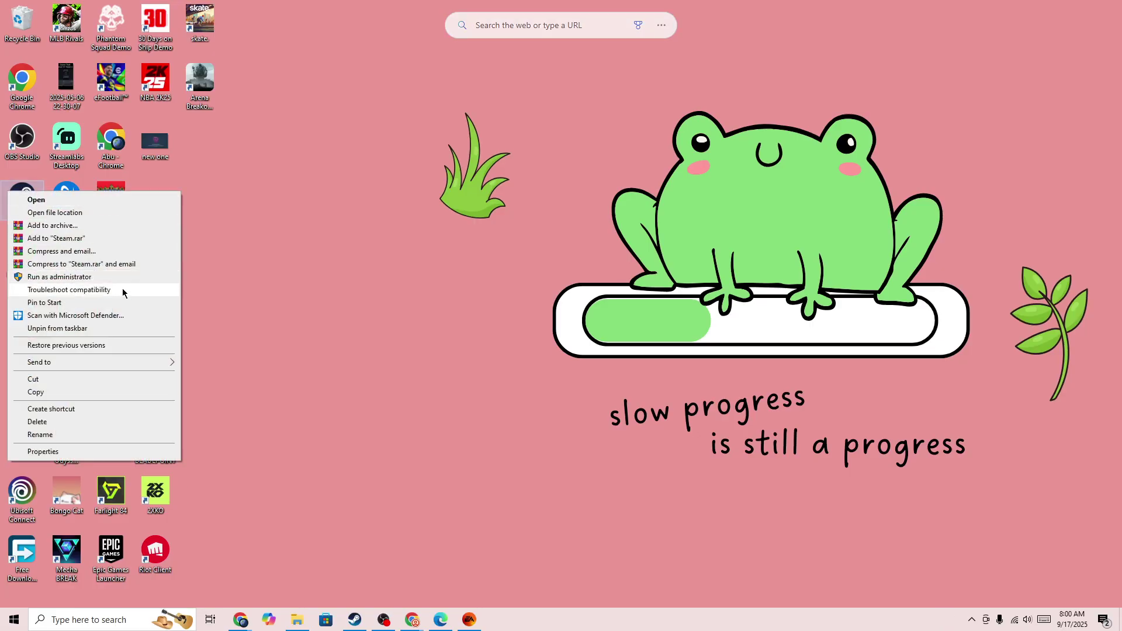
click(59, 277)
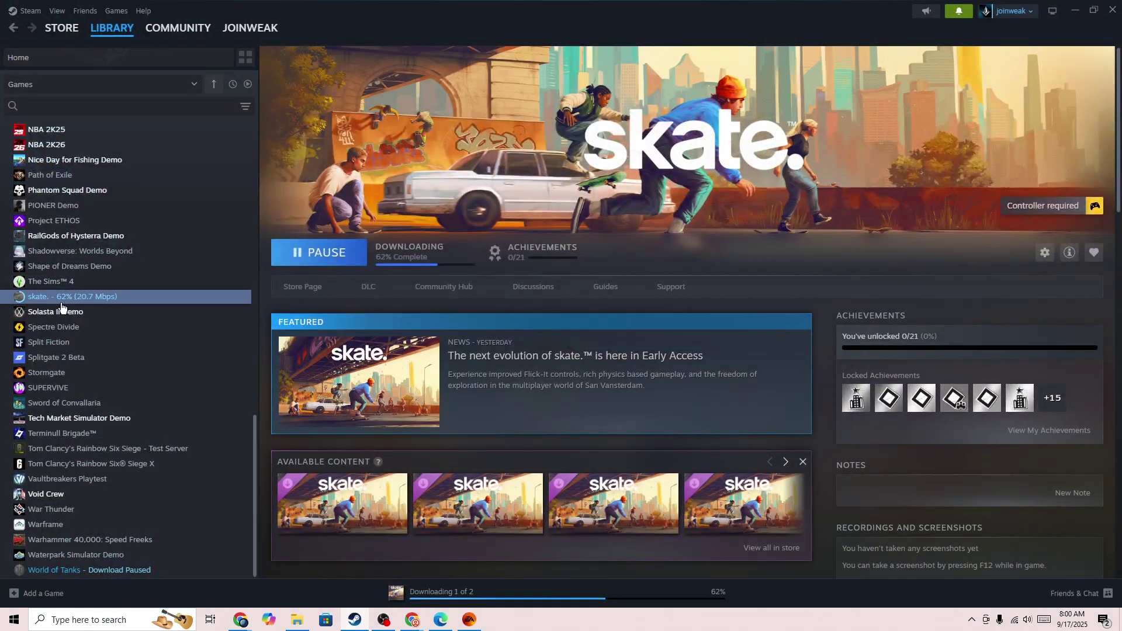
right_click(62, 304)
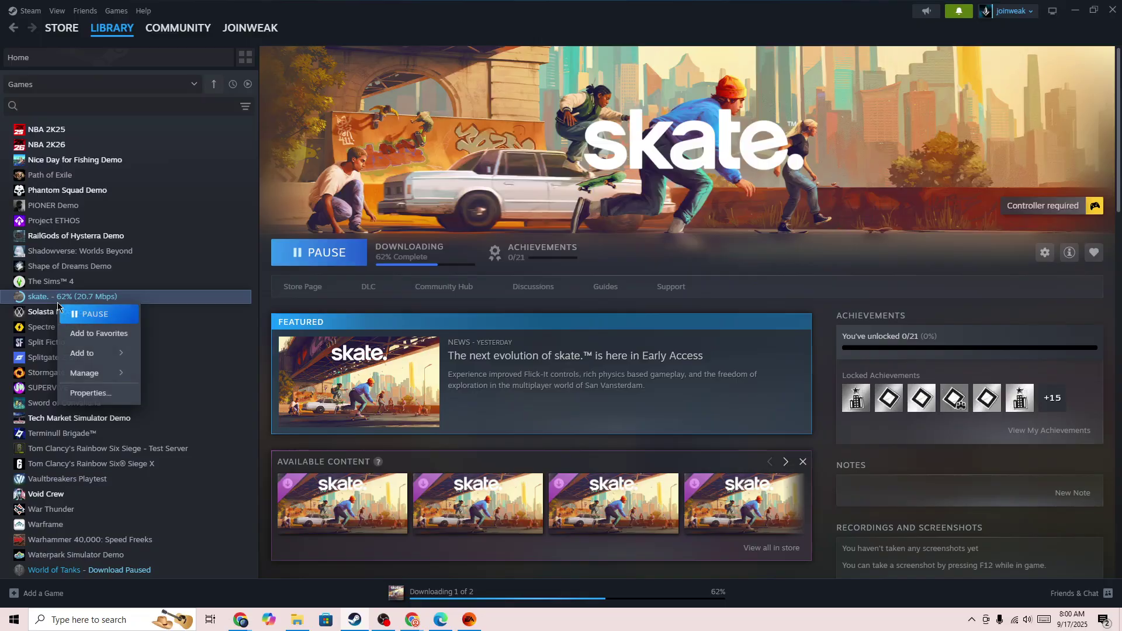
click(83, 399)
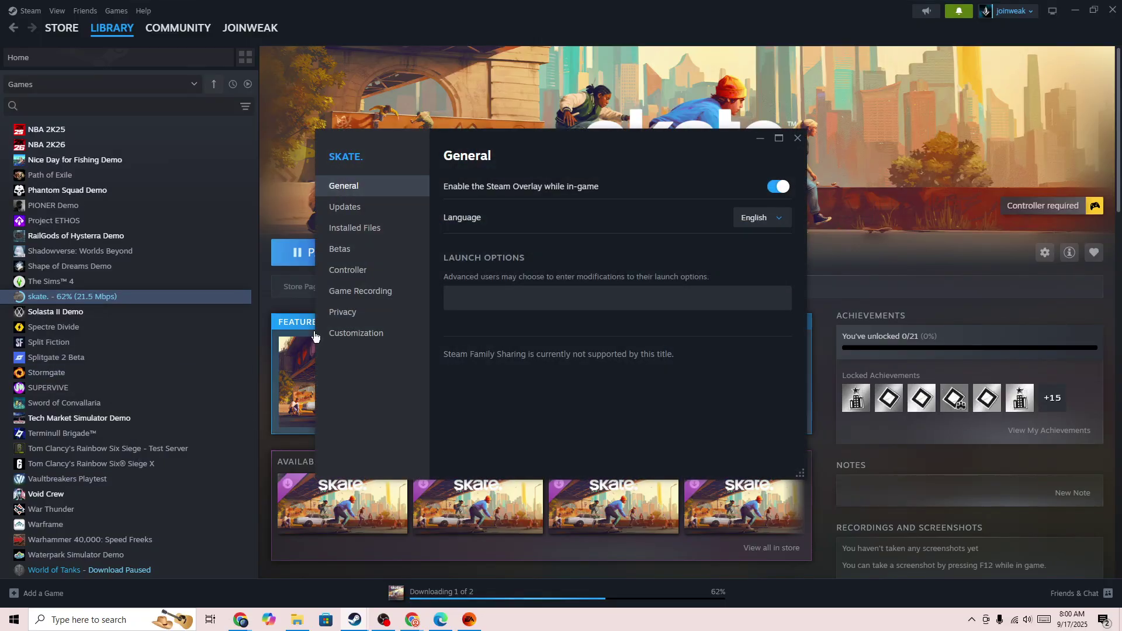
click(354, 228)
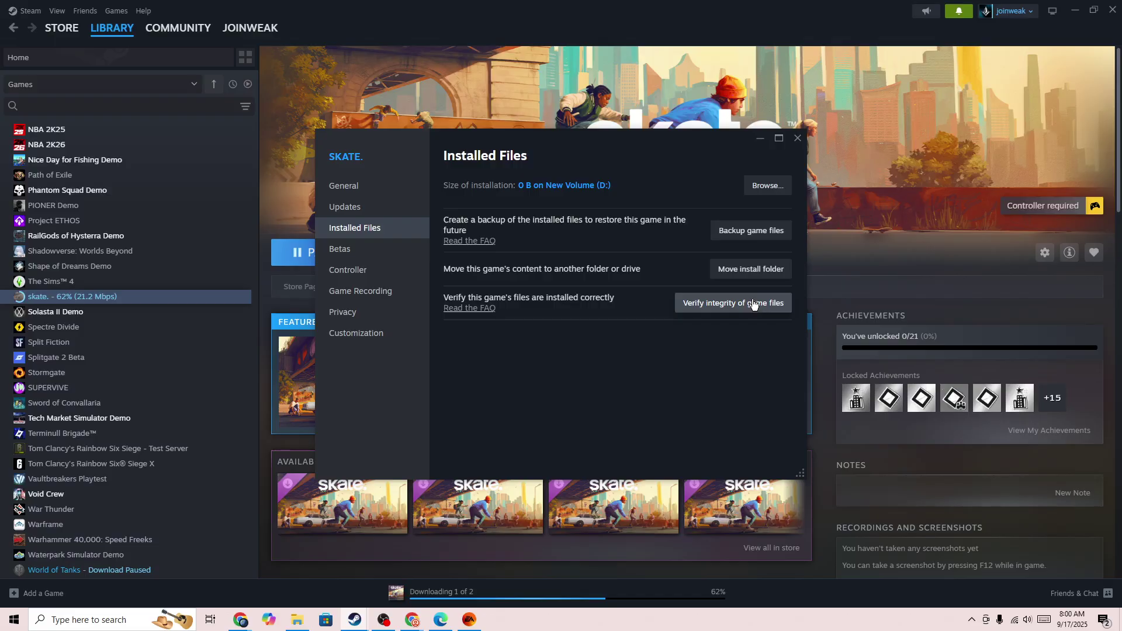
click(796, 140)
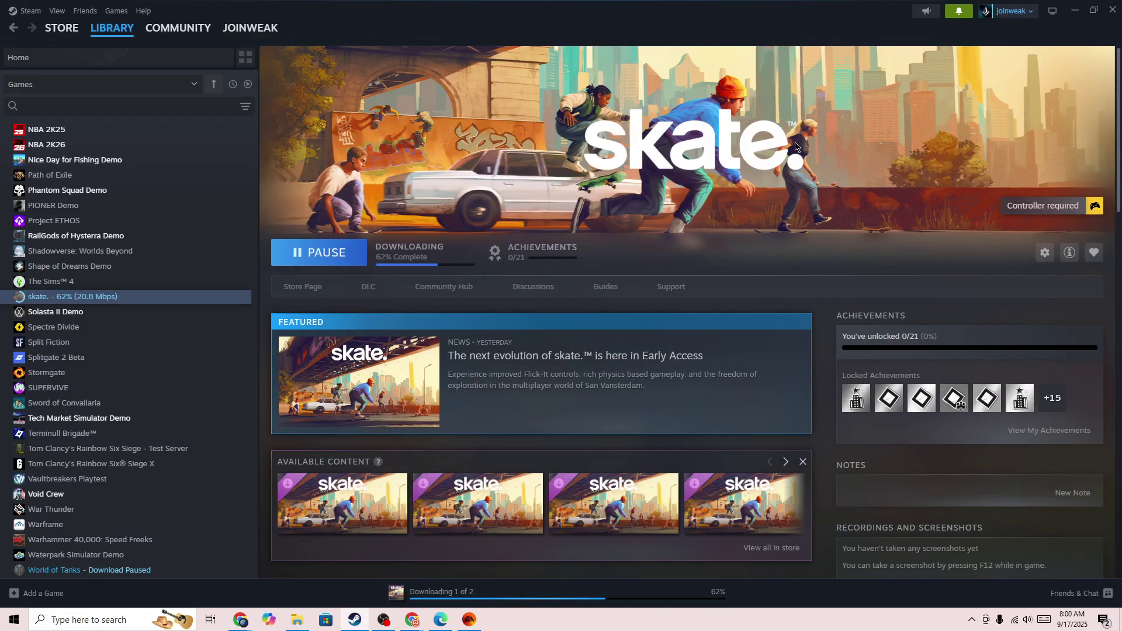